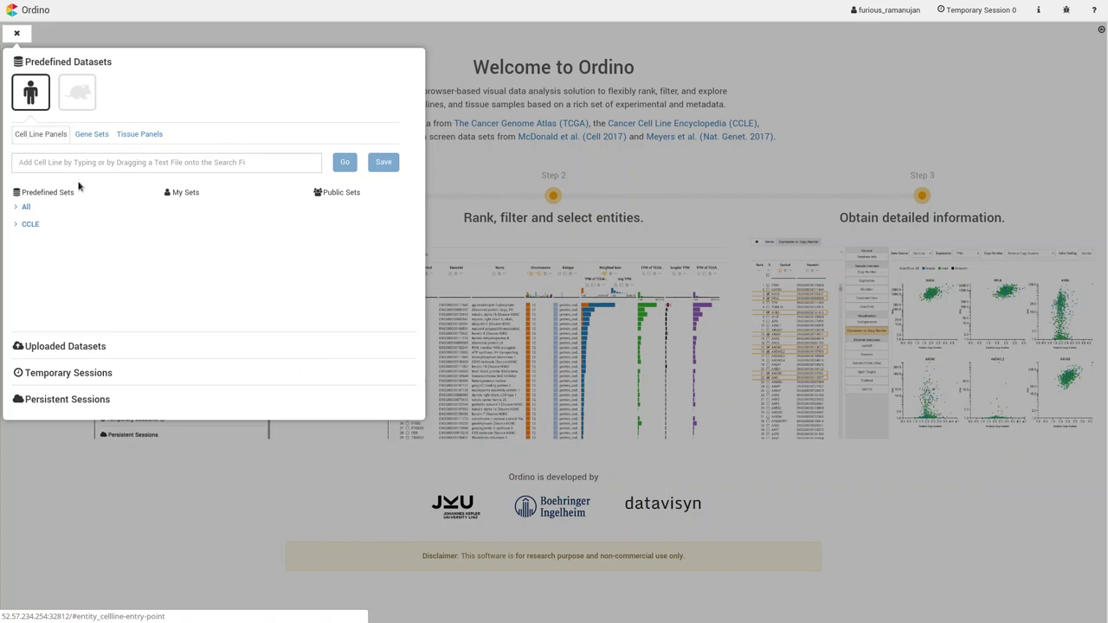
Load the CCLE set from the human Cell Line Panels in Predefined Datasets.
click(30, 224)
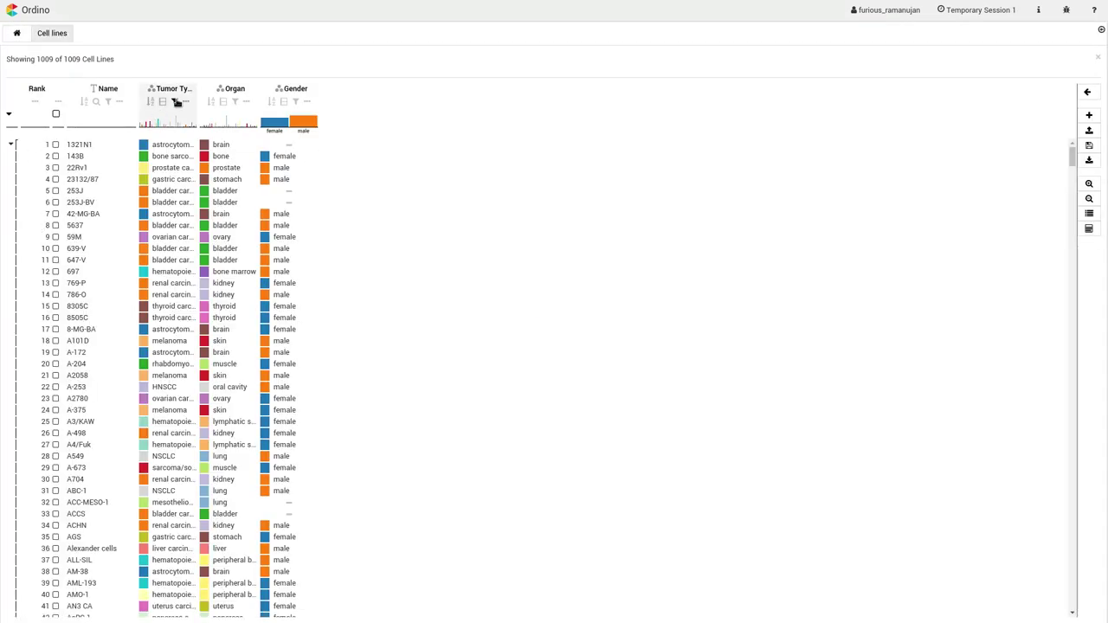
Filter Tumor Type to astrocytoma/glioblastoma, bone sarcoma, melanoma and NSCLC, excluding missing values.
click(175, 101)
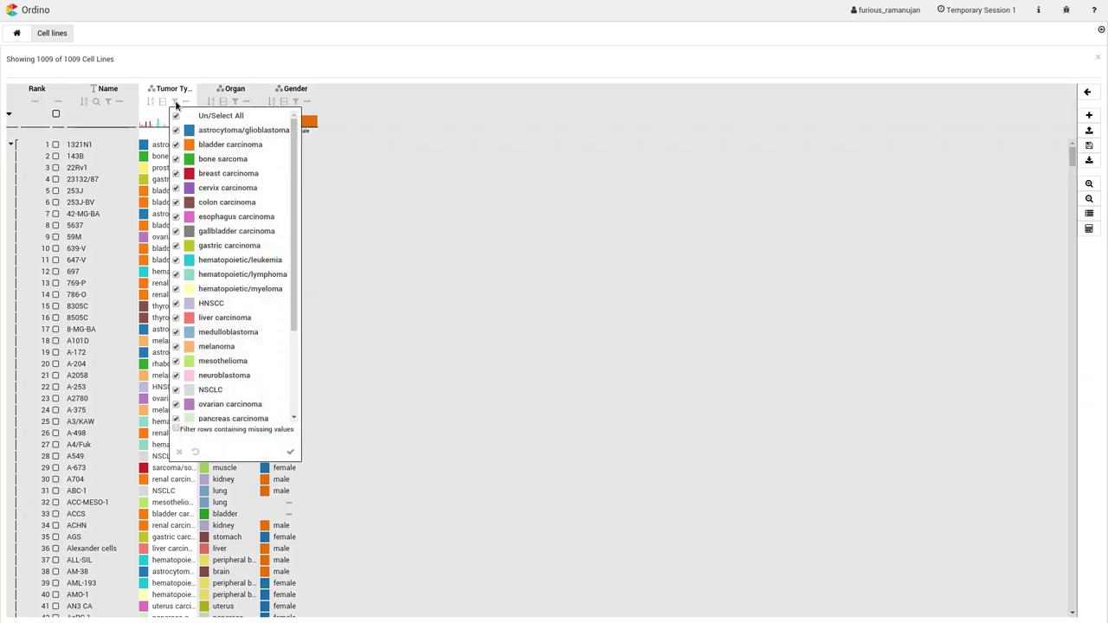
click(177, 116)
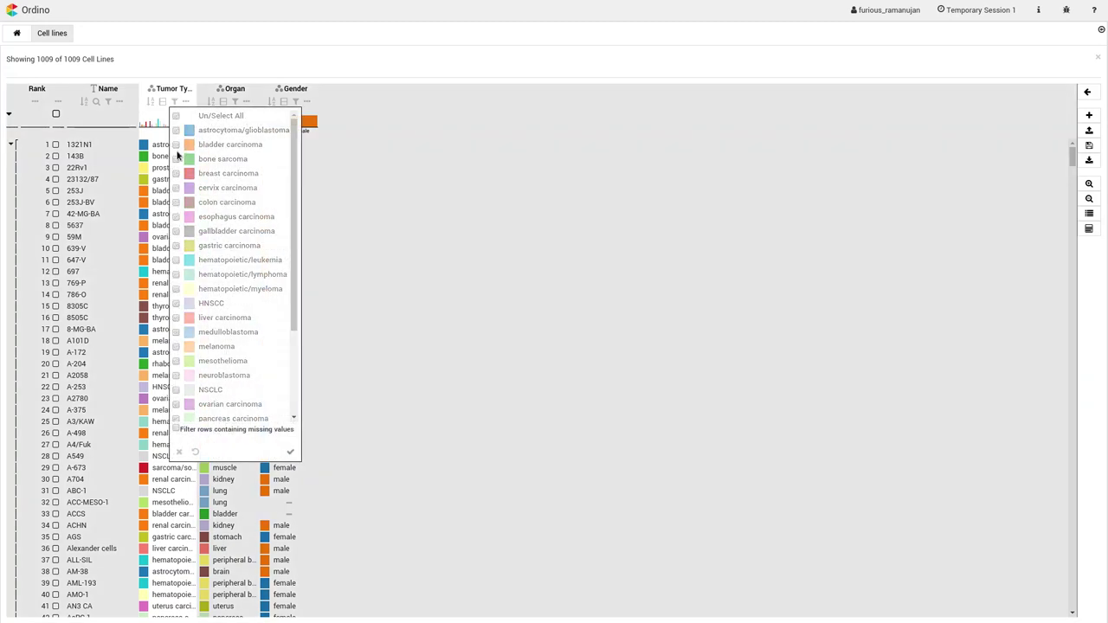
click(176, 160)
click(176, 130)
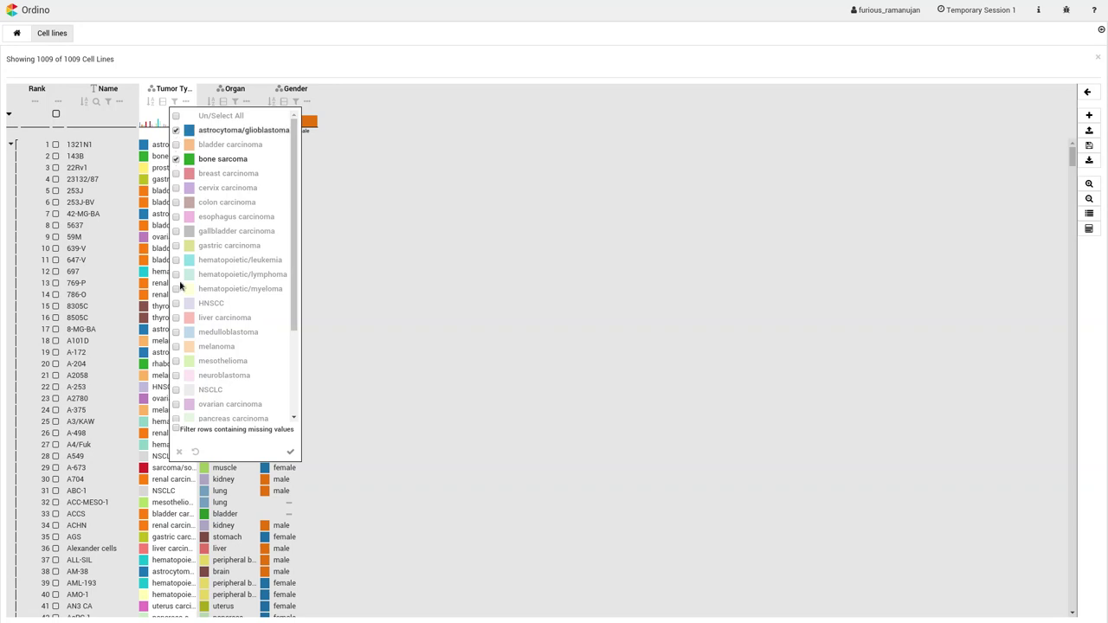
click(177, 346)
click(176, 390)
click(176, 429)
click(291, 452)
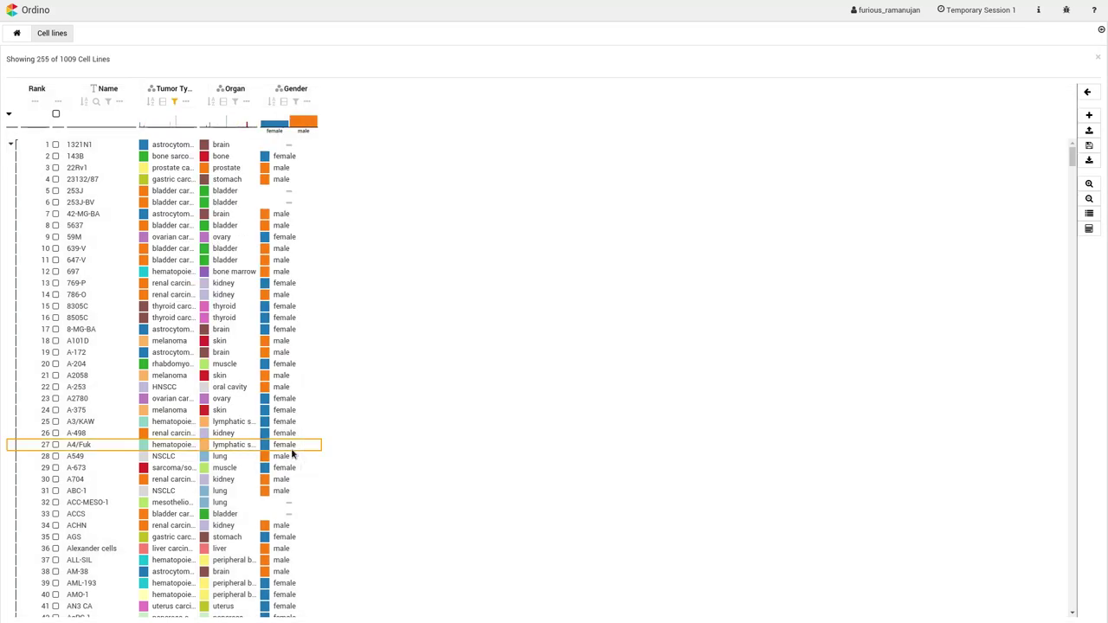
Add MDM2 single gene score columns for TPM and Relative Copy Number.
click(1088, 115)
click(1027, 170)
text(MDM2)
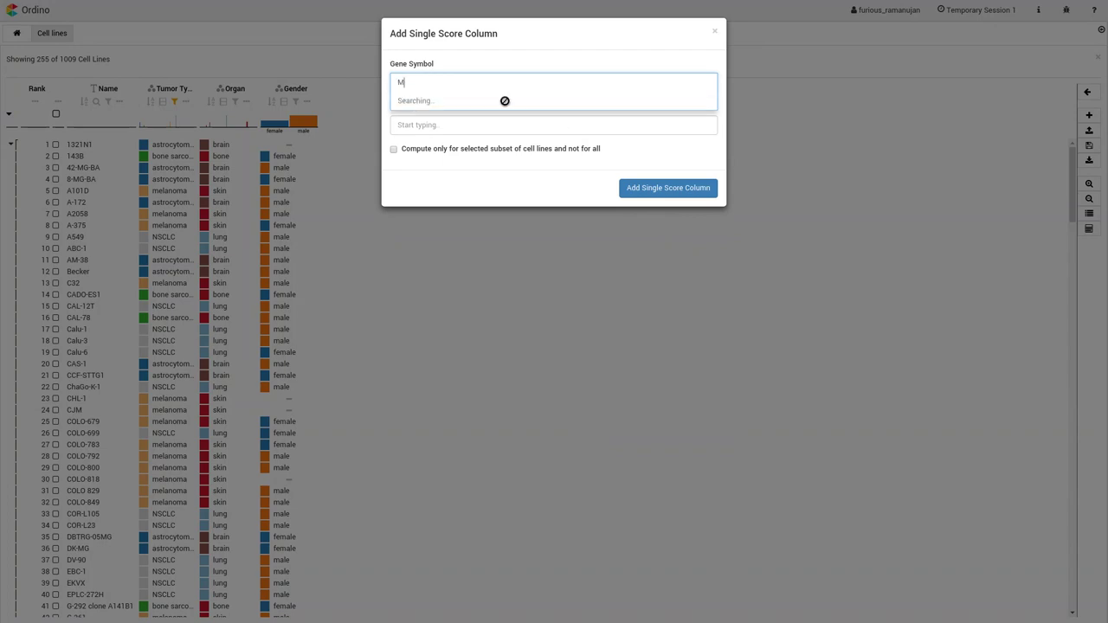
click(505, 104)
click(506, 123)
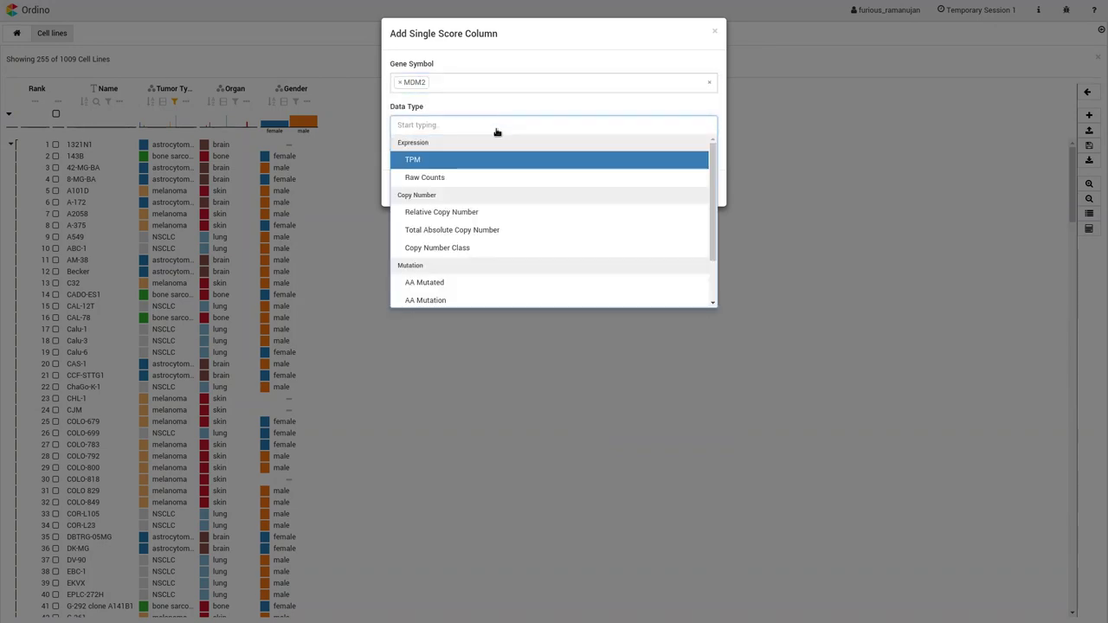
click(465, 161)
click(473, 132)
click(459, 213)
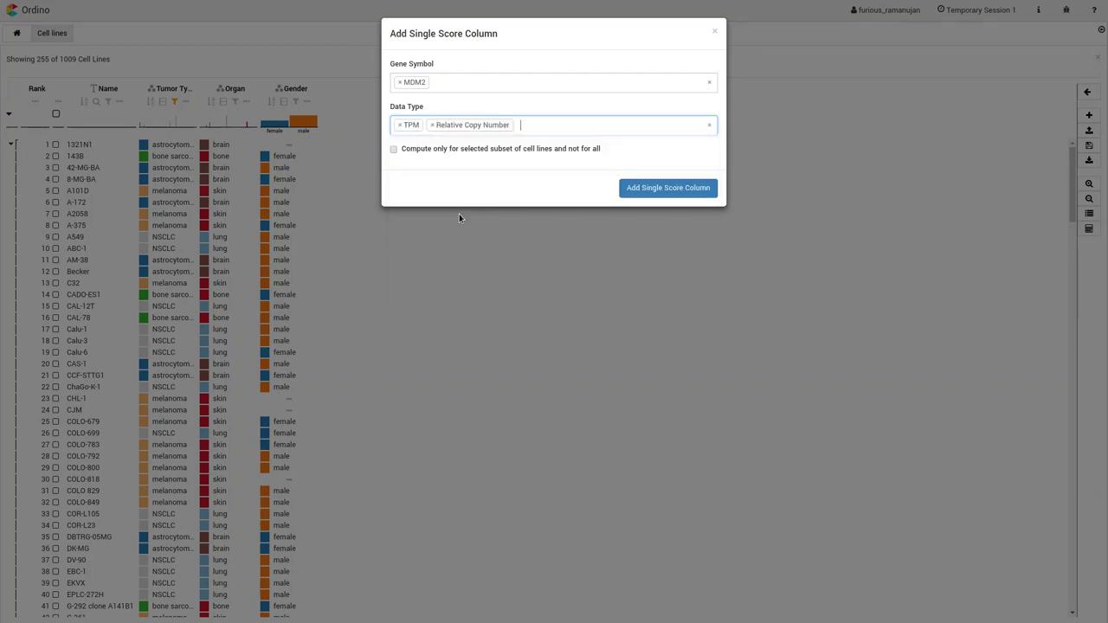
click(641, 189)
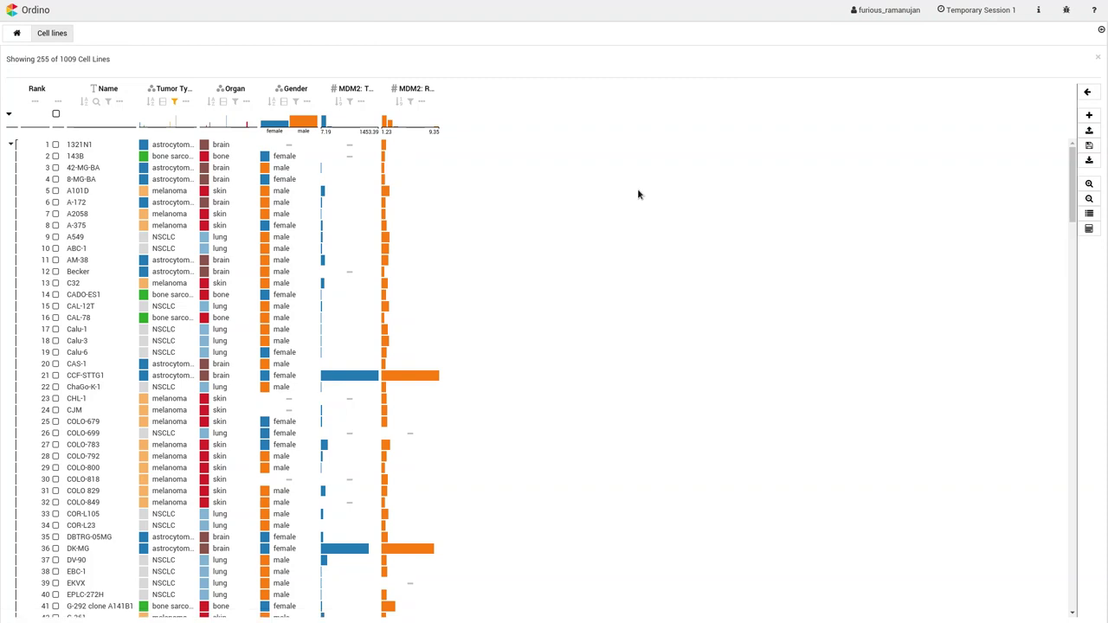
Drop cell lines missing MDM2 TPM or copy-number values and sort the overview by MDM2 TPM descending.
click(351, 102)
click(353, 176)
click(458, 230)
click(411, 103)
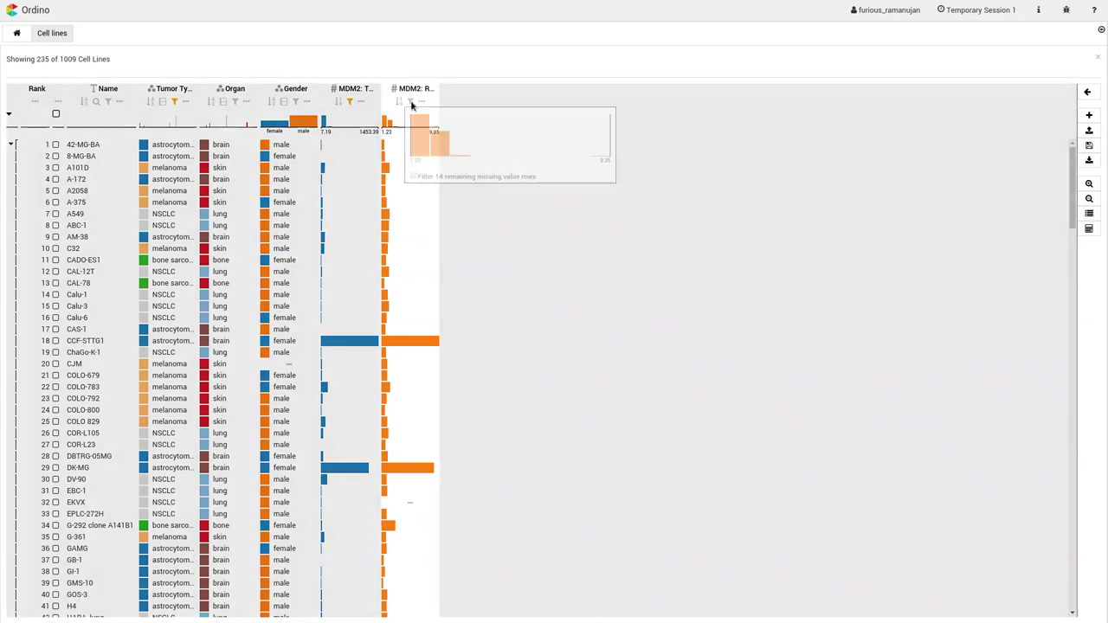
click(414, 175)
click(509, 201)
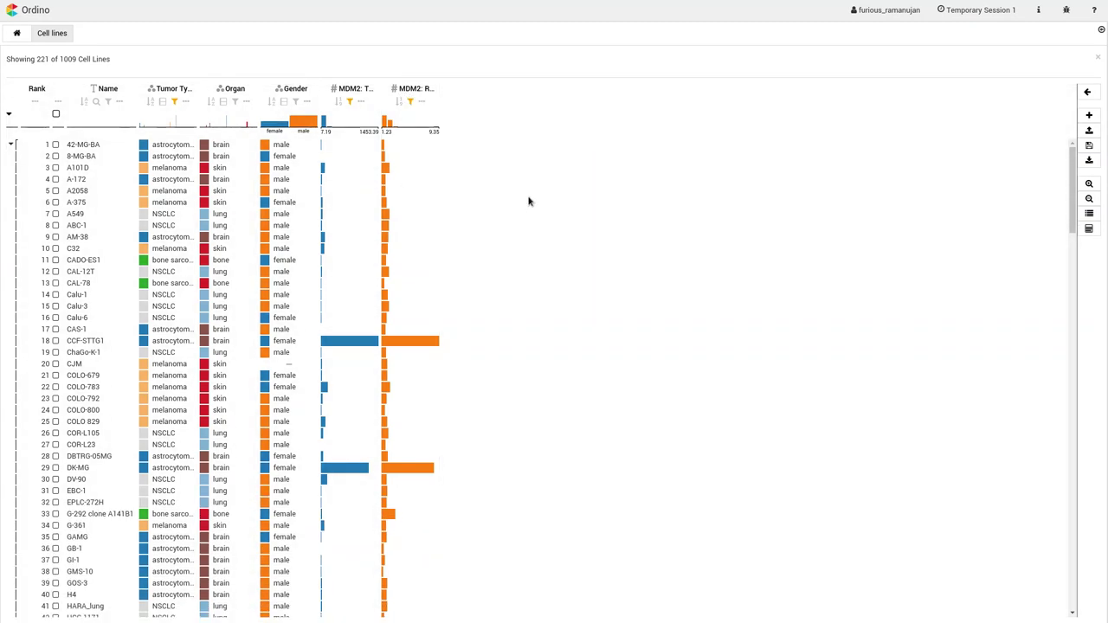
click(1084, 216)
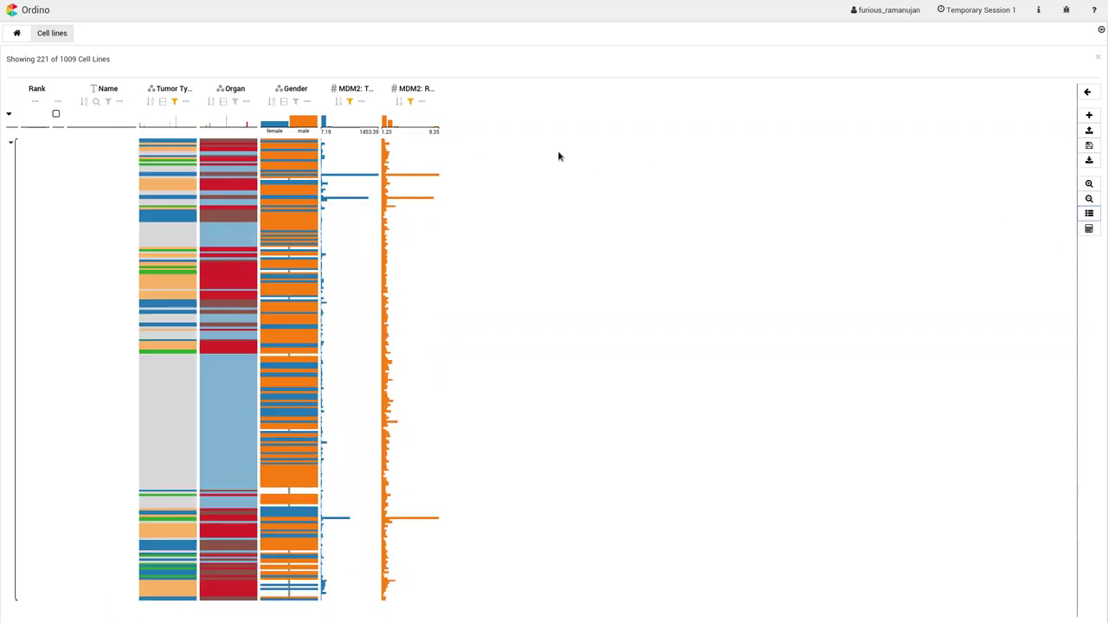
click(339, 102)
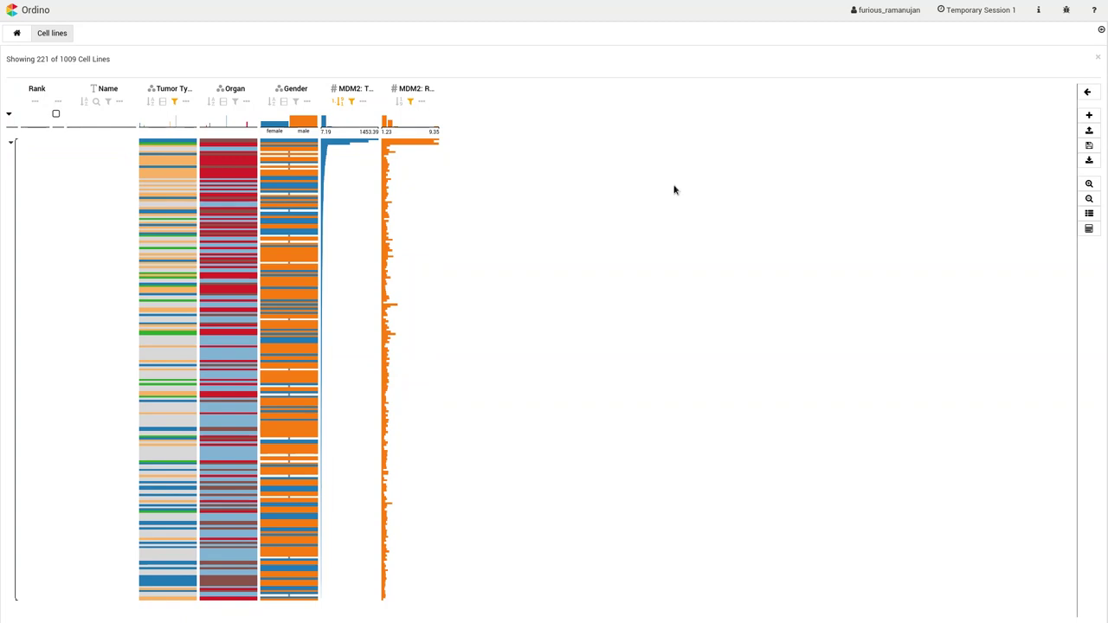
Return to the detailed table, group by Tumor Type and collapse into four summary rows.
click(1091, 214)
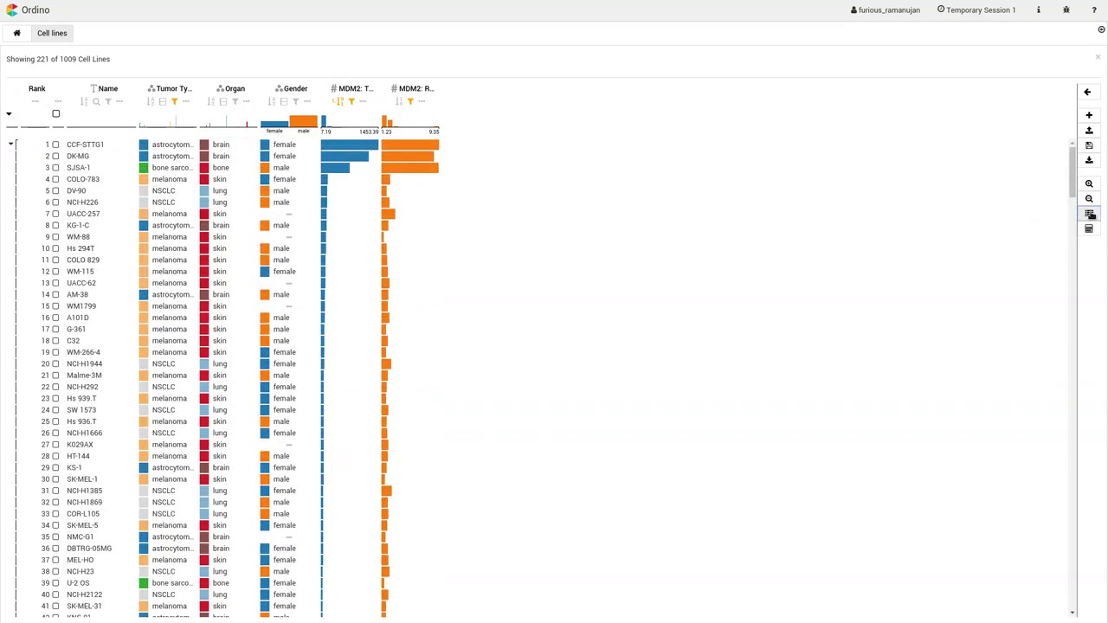
click(163, 102)
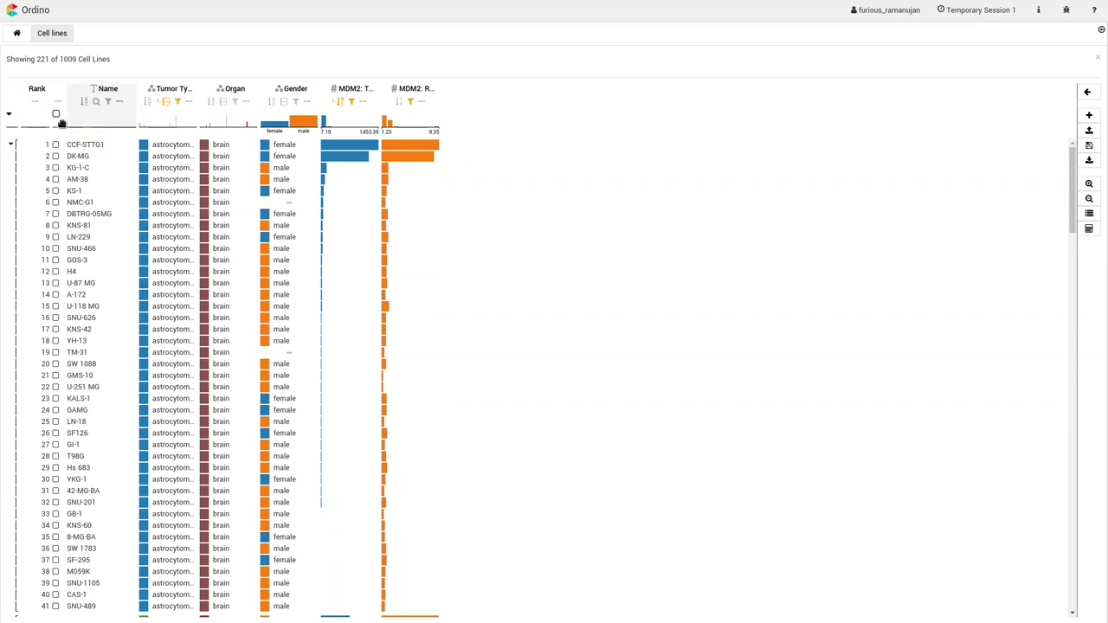
click(8, 117)
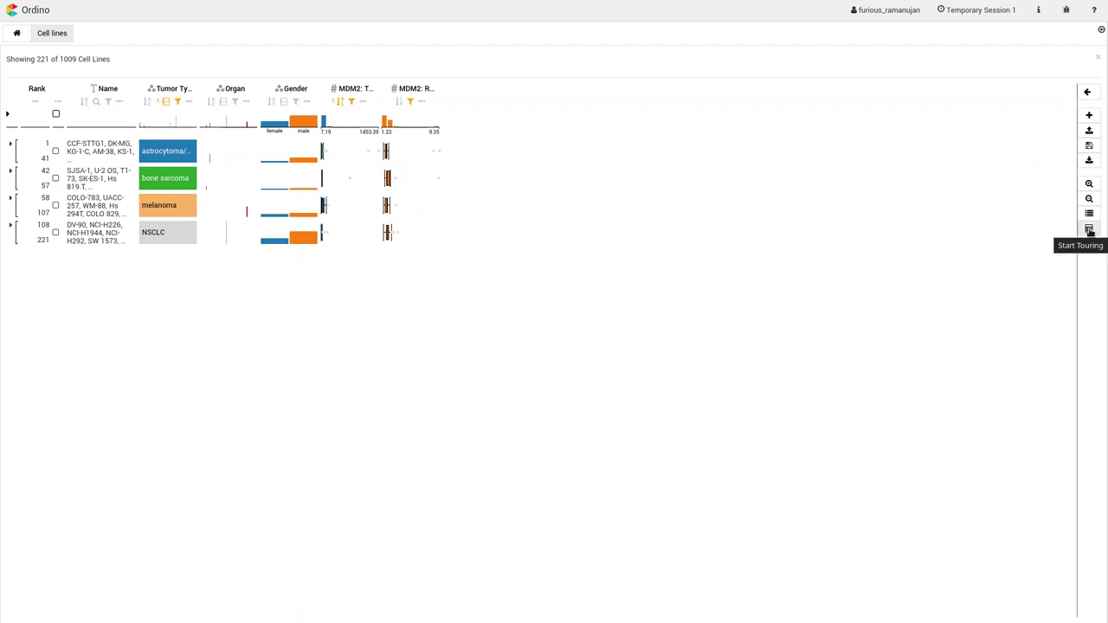
Open Tourdino's column comparison and add MDM2: TPM to the compared columns.
click(1089, 230)
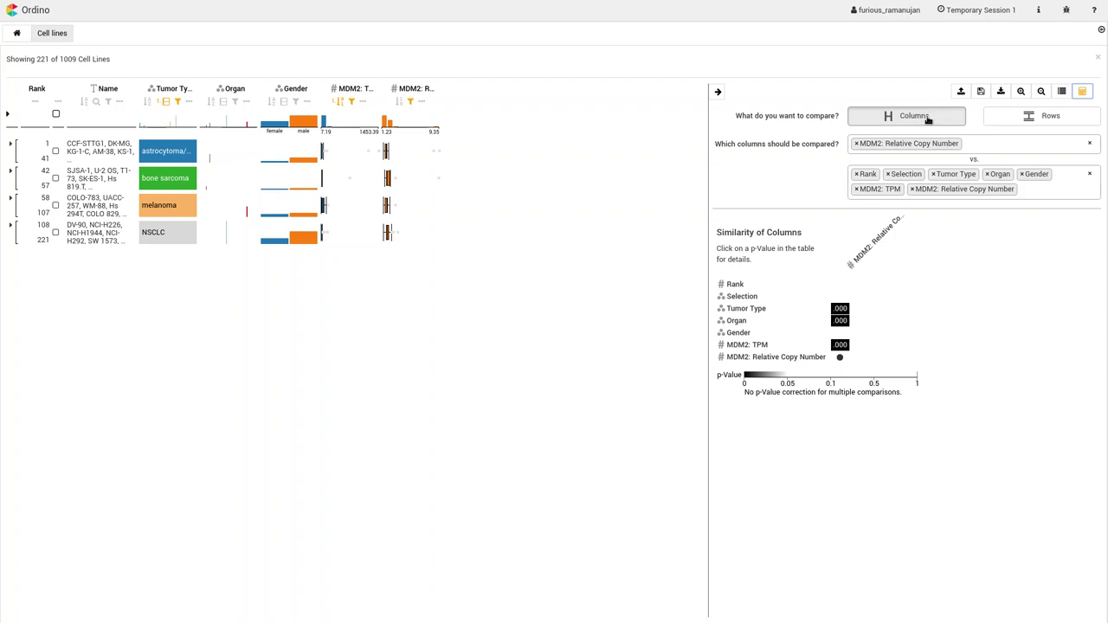
click(986, 143)
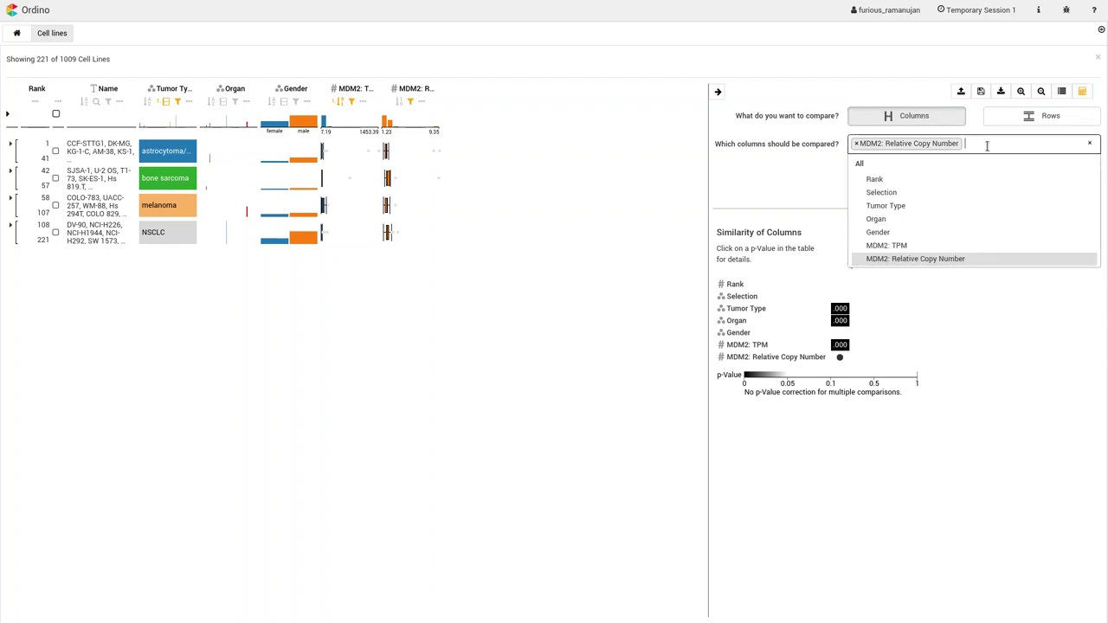
click(969, 245)
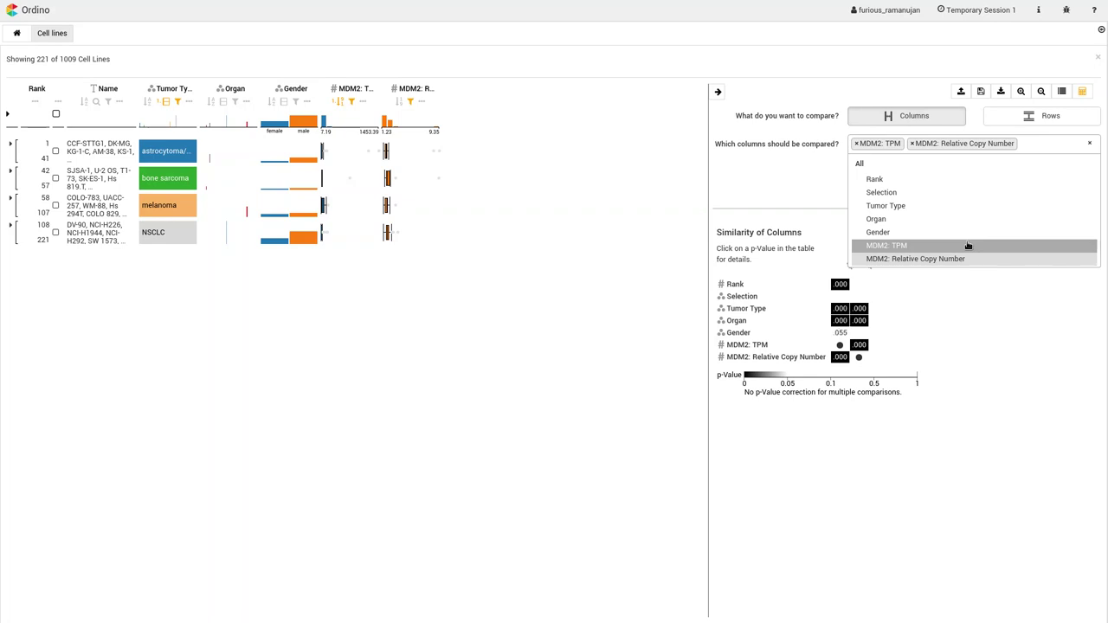
click(797, 179)
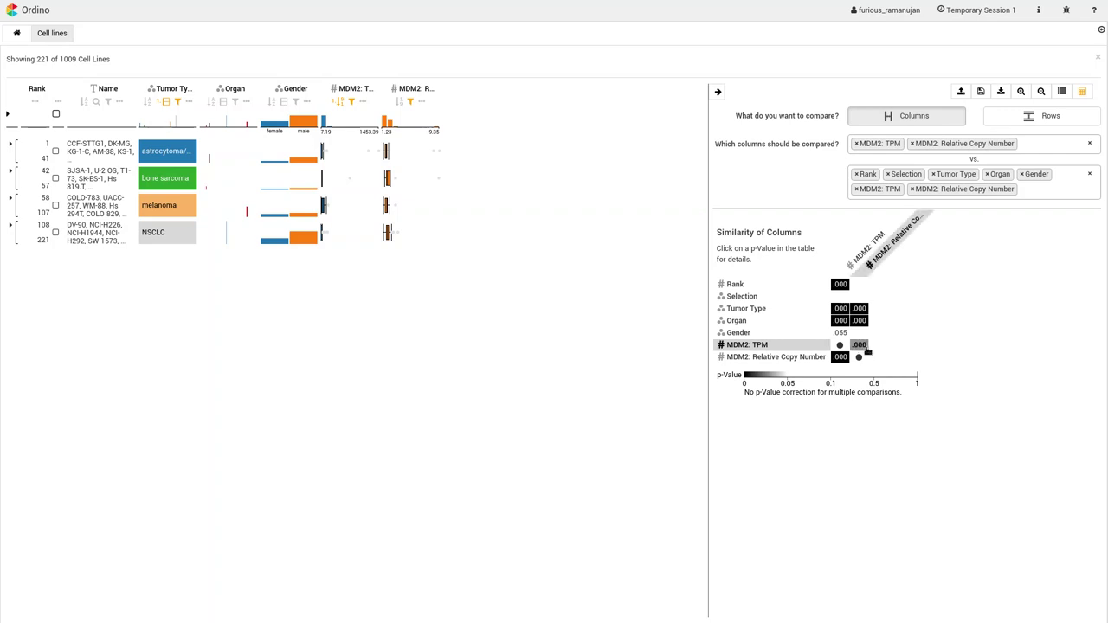
Show the Spearman scatter plot of MDM2 TPM versus relative copy number (0.435).
mouse_move(864, 348)
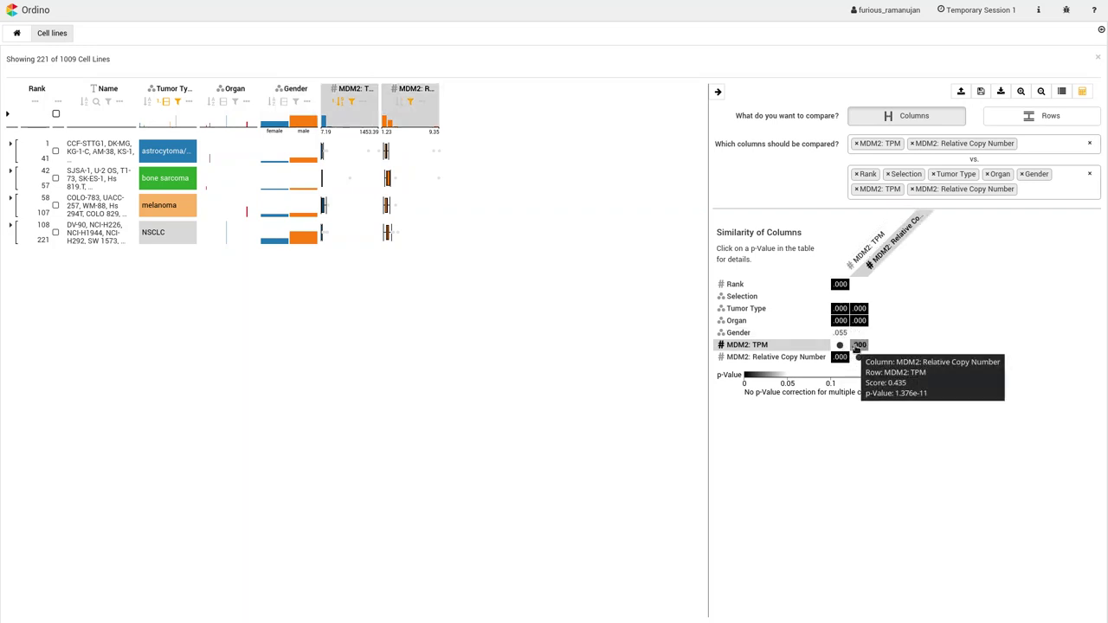
click(858, 346)
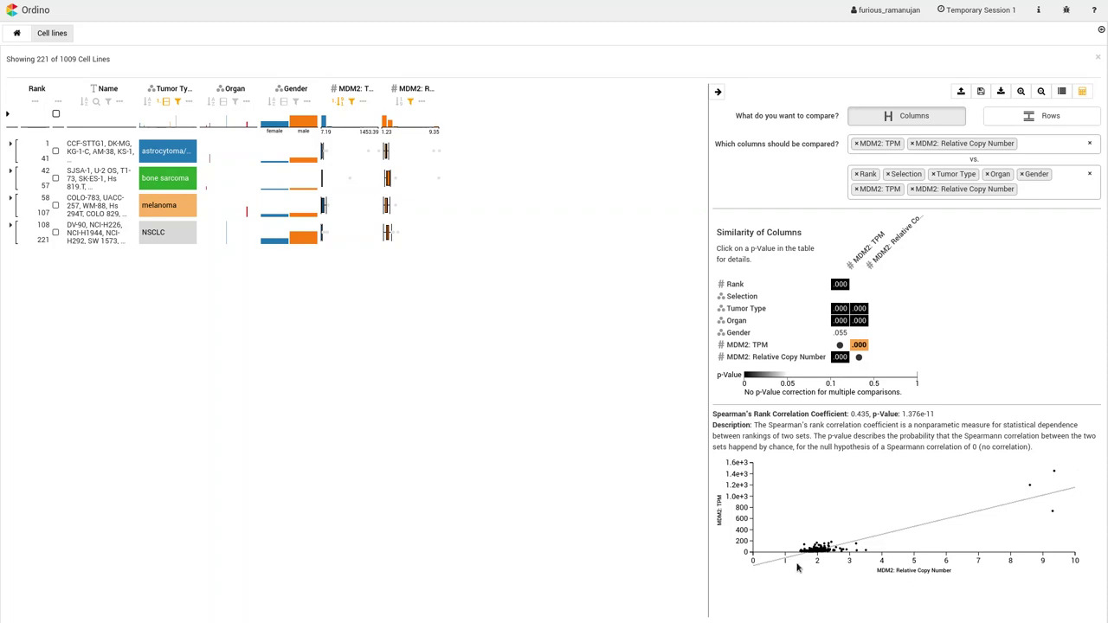
Switch to row comparison with both row groups set to the four tumor types instead of Unselected.
click(1009, 122)
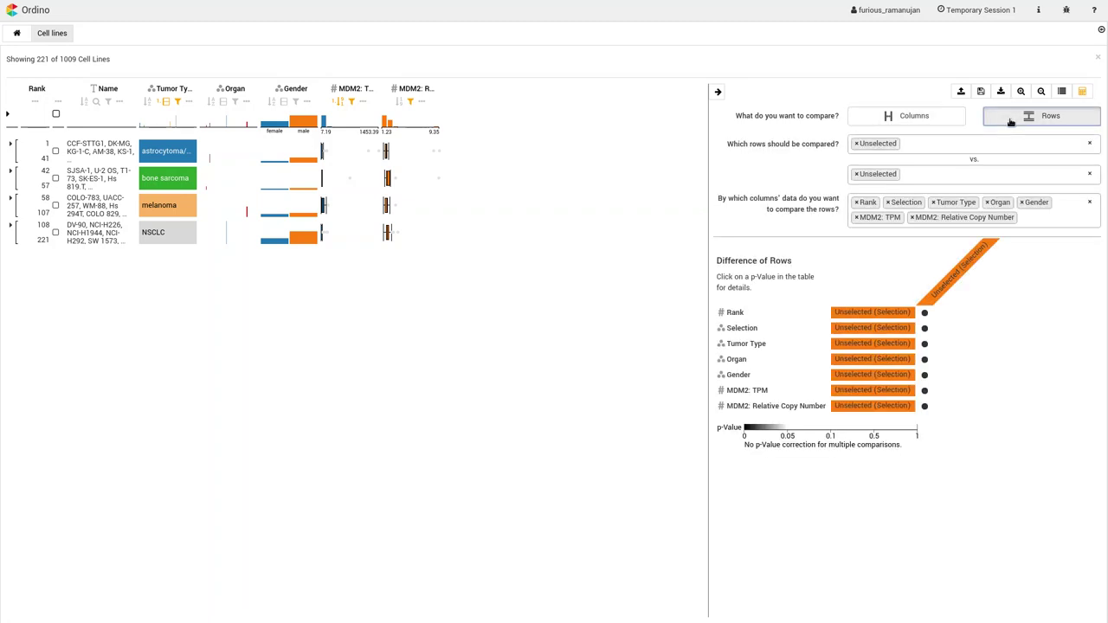
click(937, 144)
key(BackSpace)
click(890, 198)
click(902, 176)
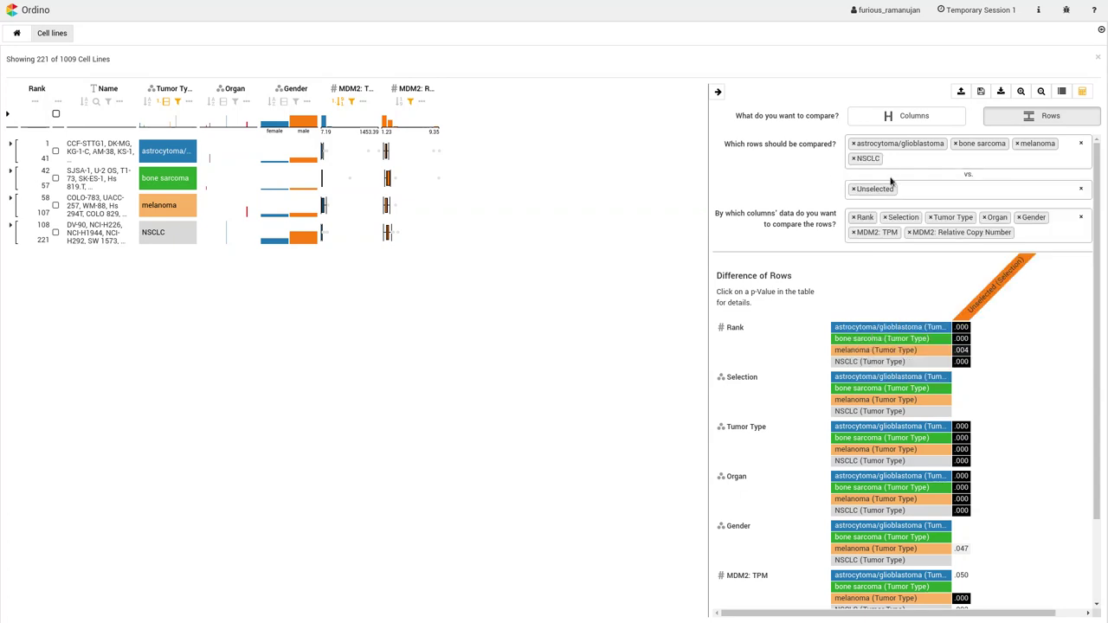
click(928, 192)
key(BackSpace)
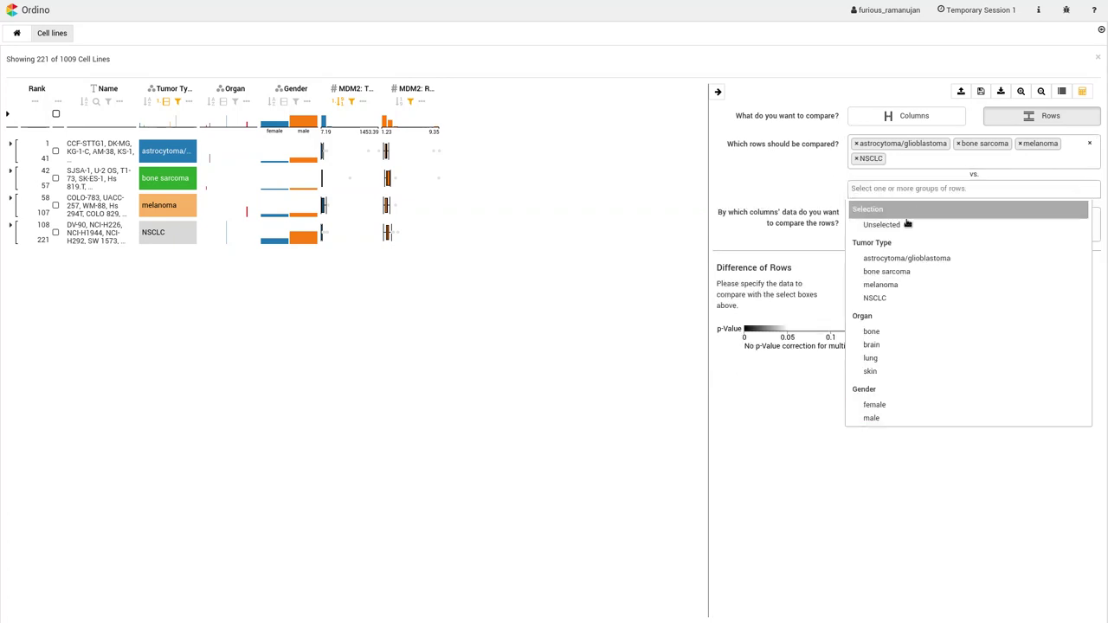
click(881, 240)
click(776, 202)
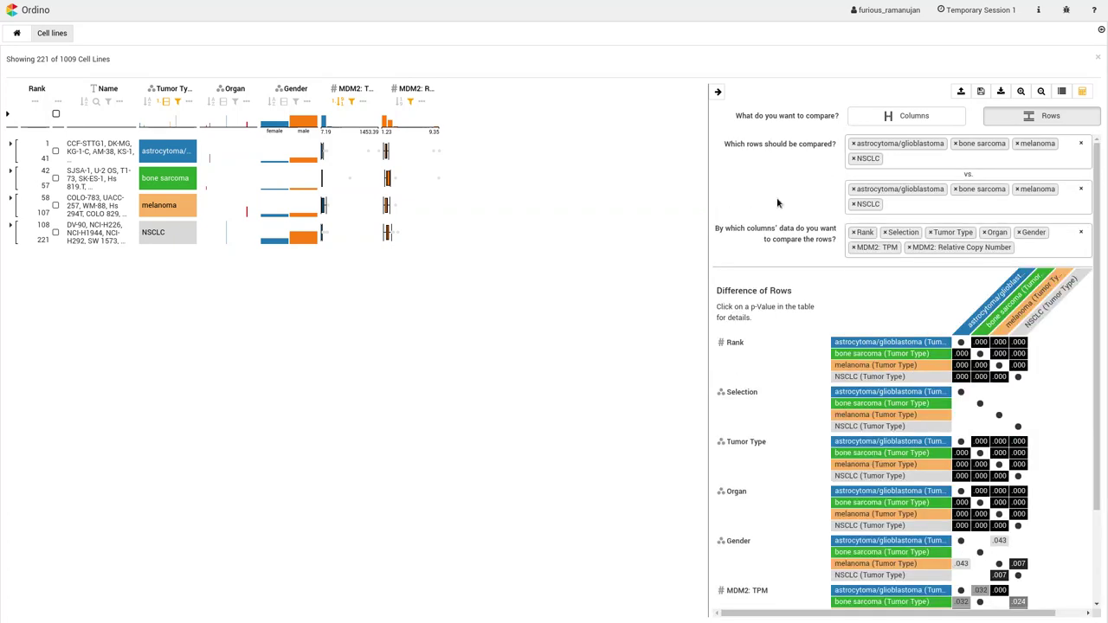
Limit compared columns to MDM2: TPM, removing Rank, Selection, Tumor Type, Organ, Gender and copy number.
click(1034, 243)
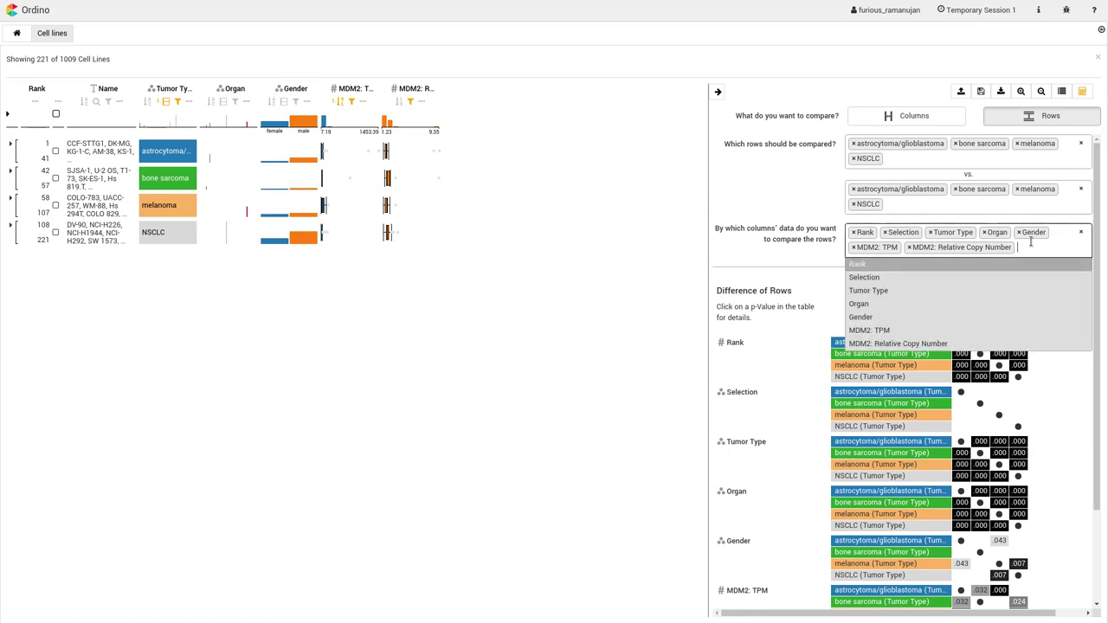
click(861, 265)
click(862, 265)
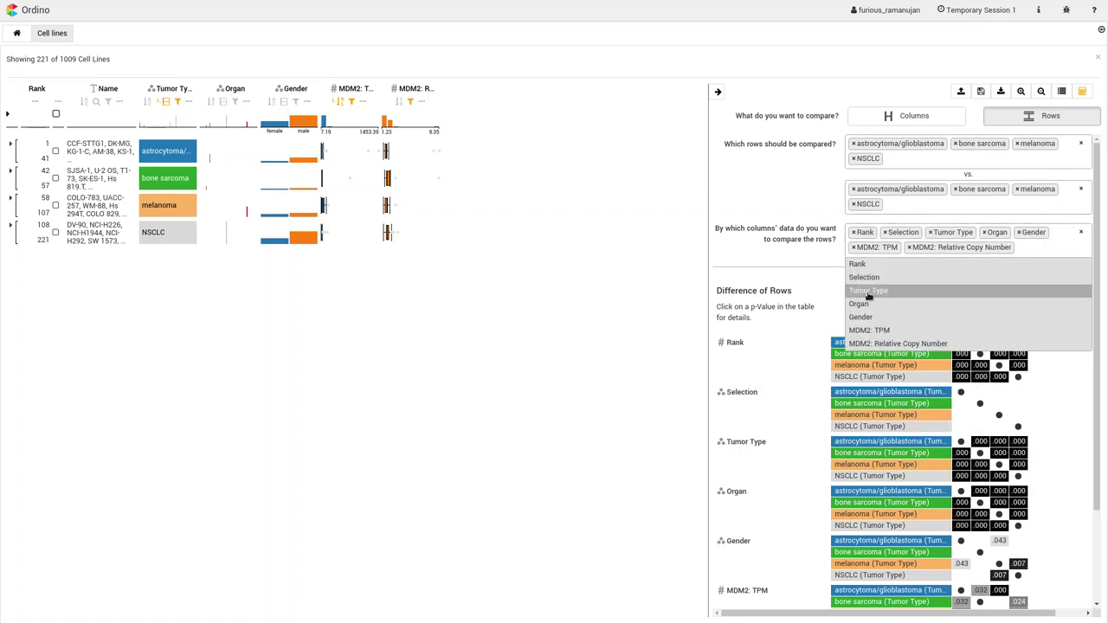
click(869, 291)
click(868, 267)
click(870, 278)
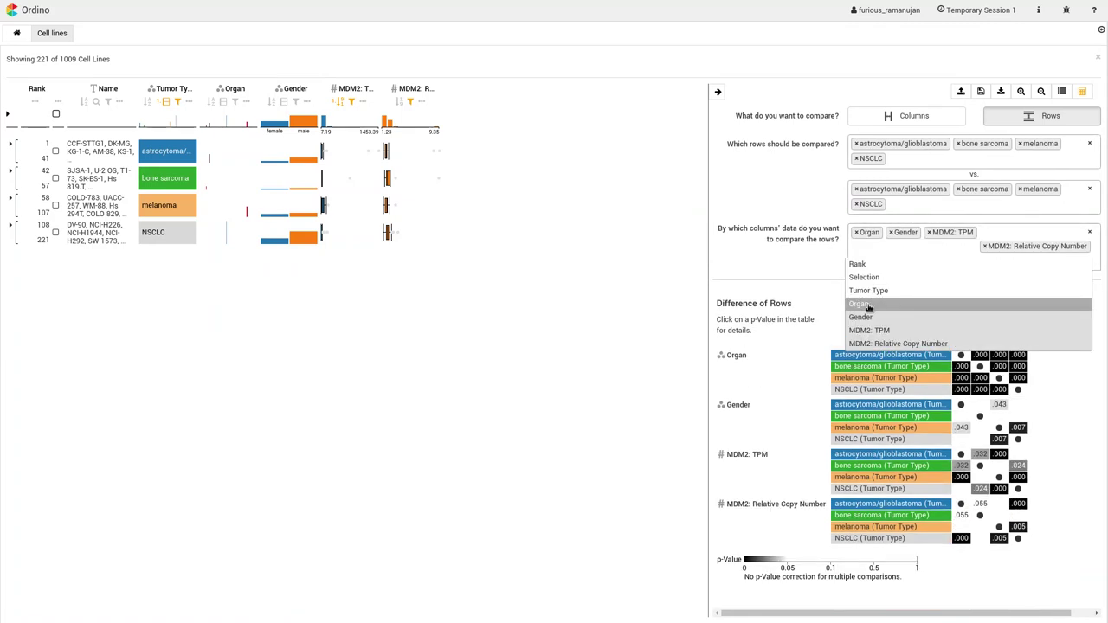
click(872, 305)
click(872, 318)
click(874, 344)
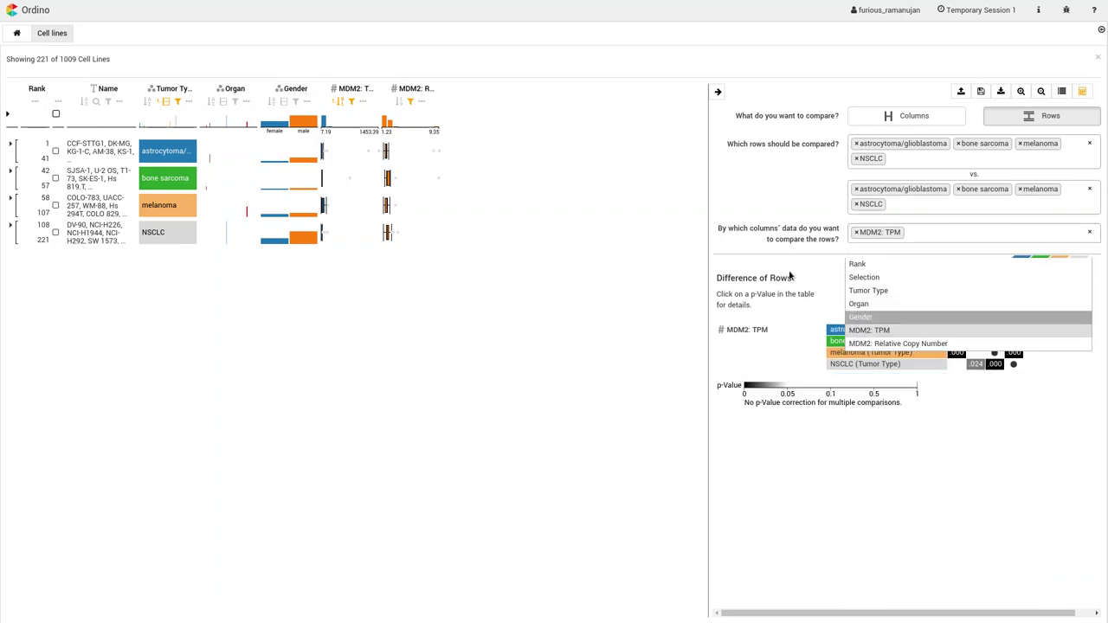
click(753, 252)
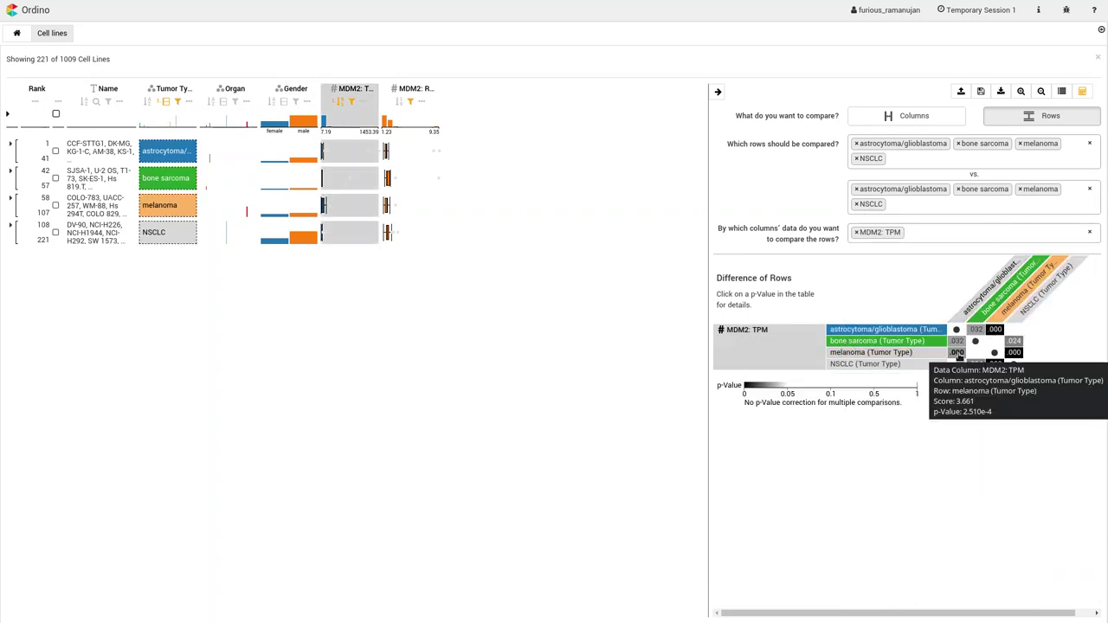
mouse_move(1013, 355)
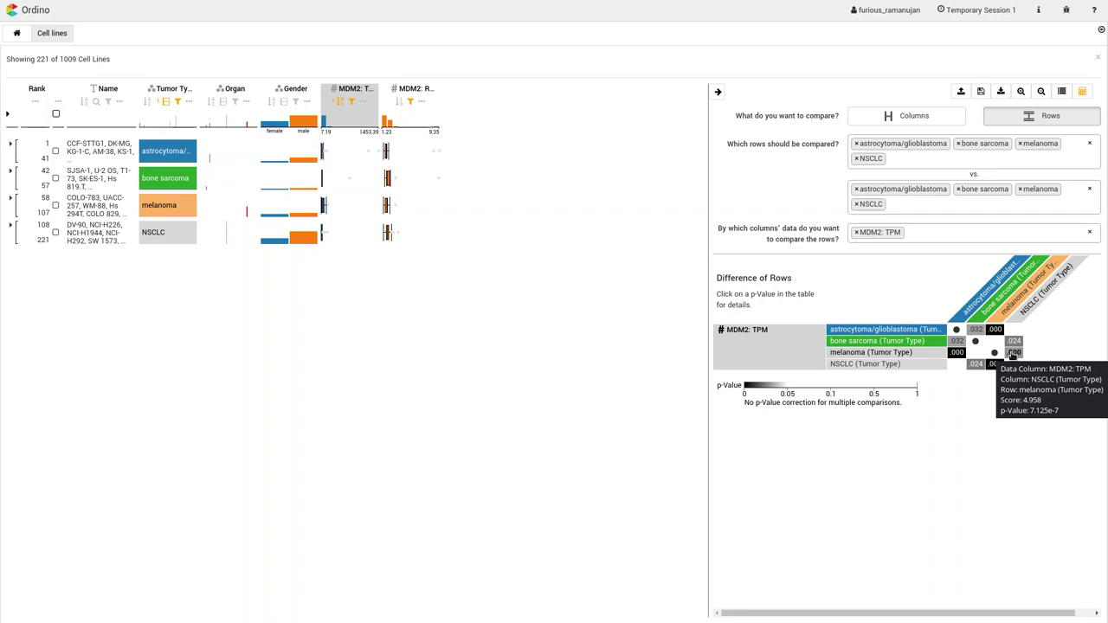
Show the melanoma-versus-NSCLC Wilcoxon rank-sum details for MDM2 TPM (p-value 7.125e-7).
click(1012, 353)
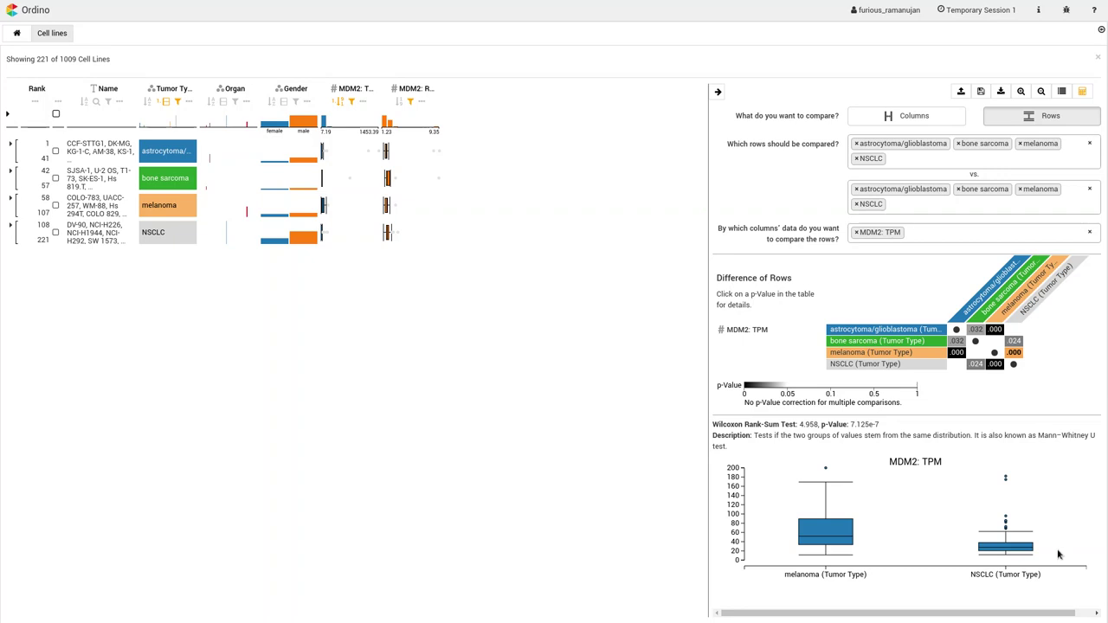
Add Gender to the compared columns and view its melanoma-versus-NSCLC chi-square test (p-value 6.626e-3).
click(969, 231)
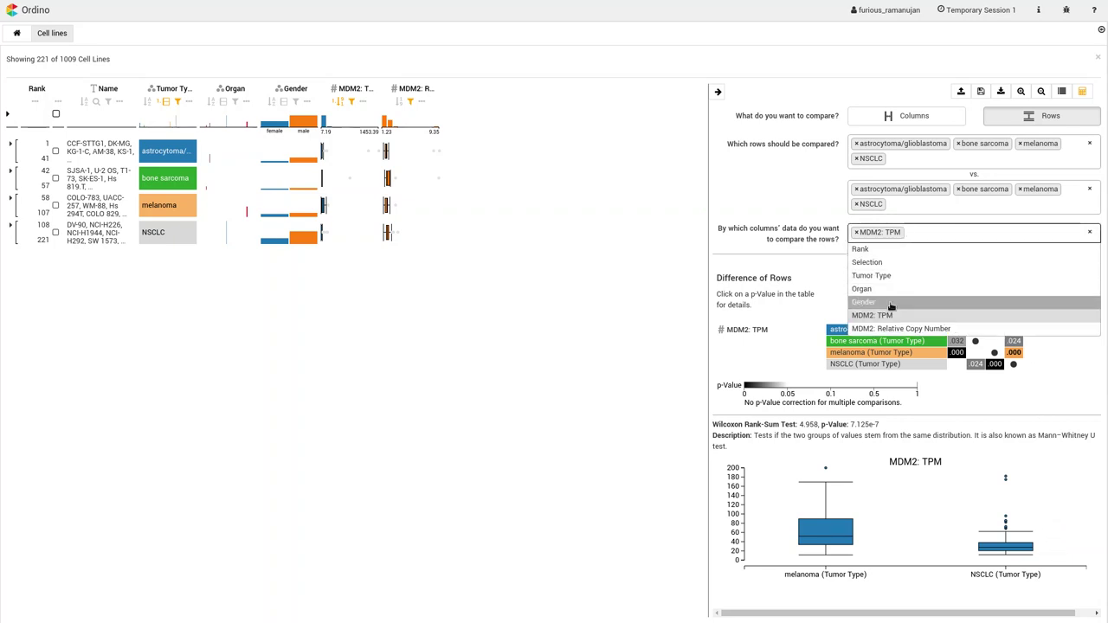
click(890, 305)
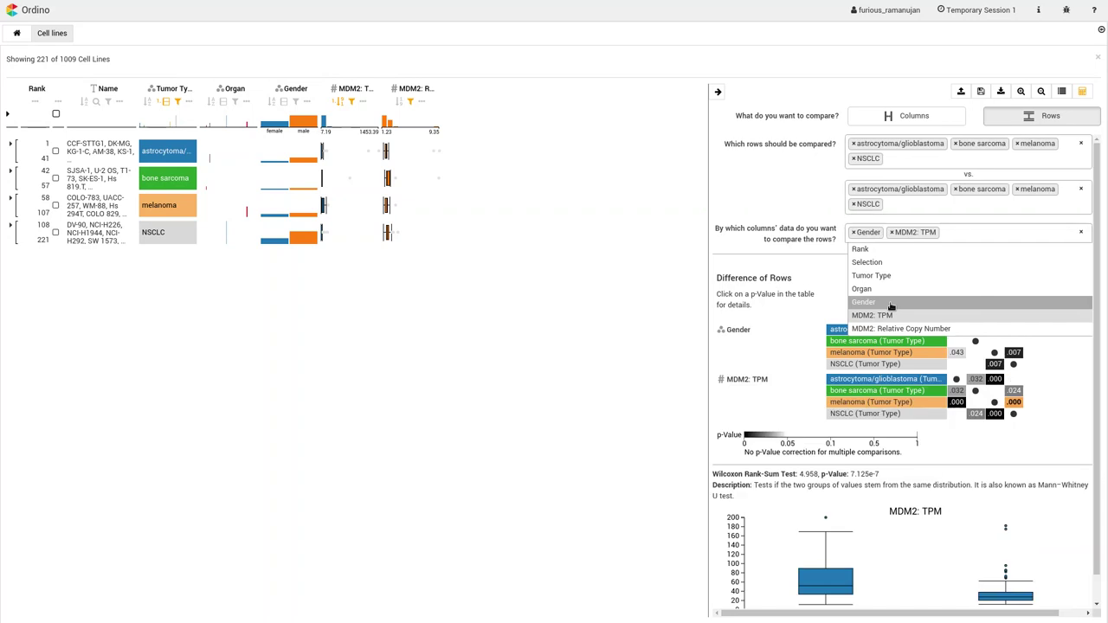
click(818, 276)
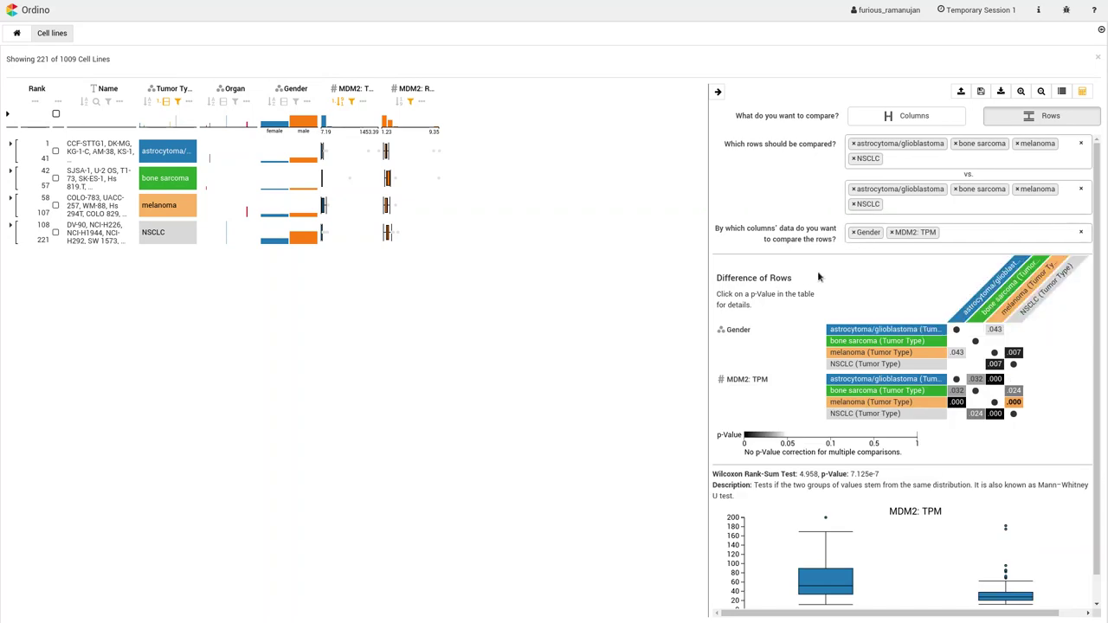
click(1013, 353)
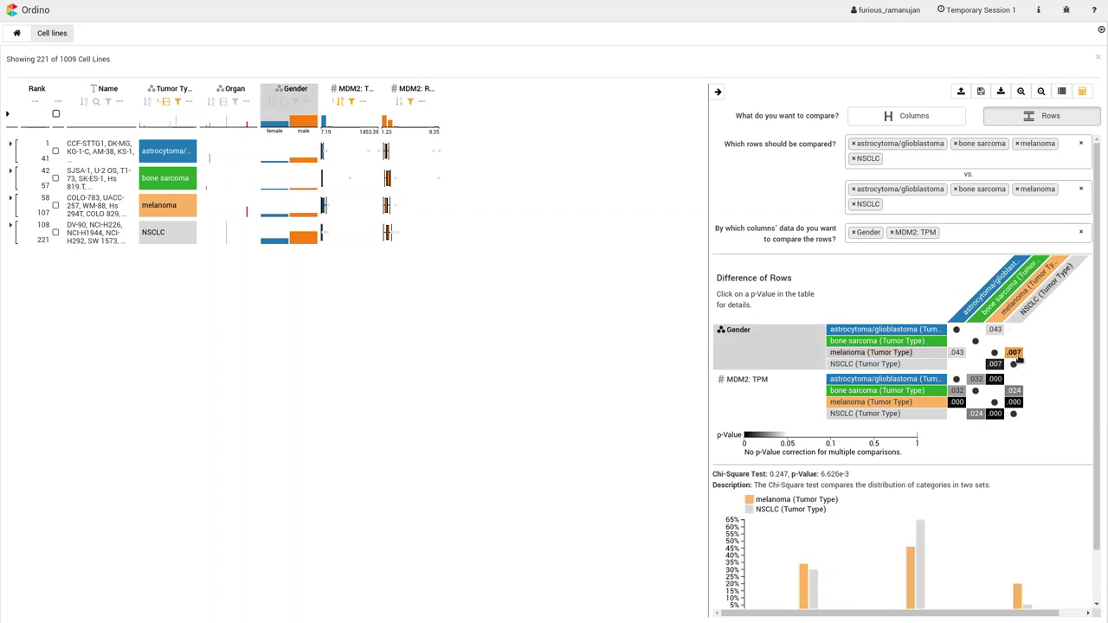
scroll(1046, 364, down, 1)
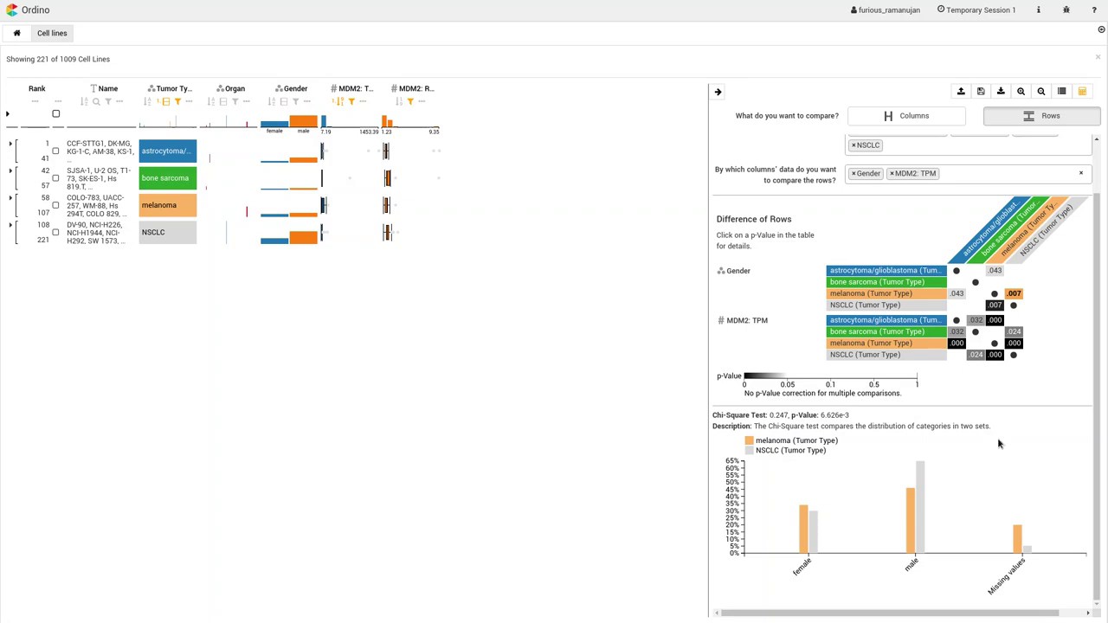
Add Tumor Type to the MDM2 column comparison and show the Gender versus Tumor Type chi-square chart.
click(908, 121)
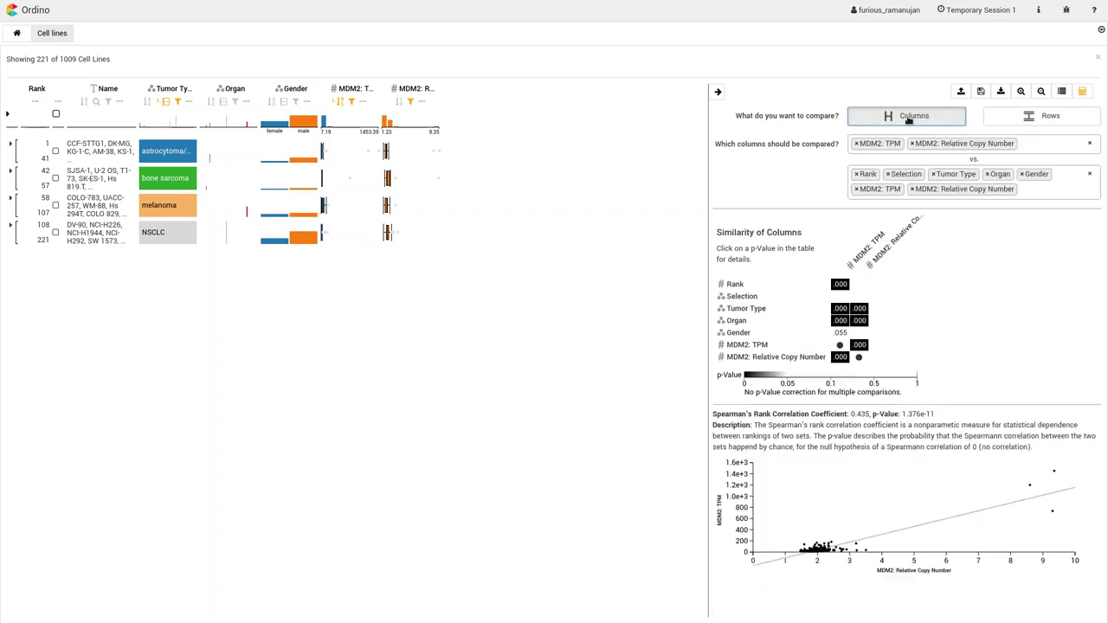
click(1033, 145)
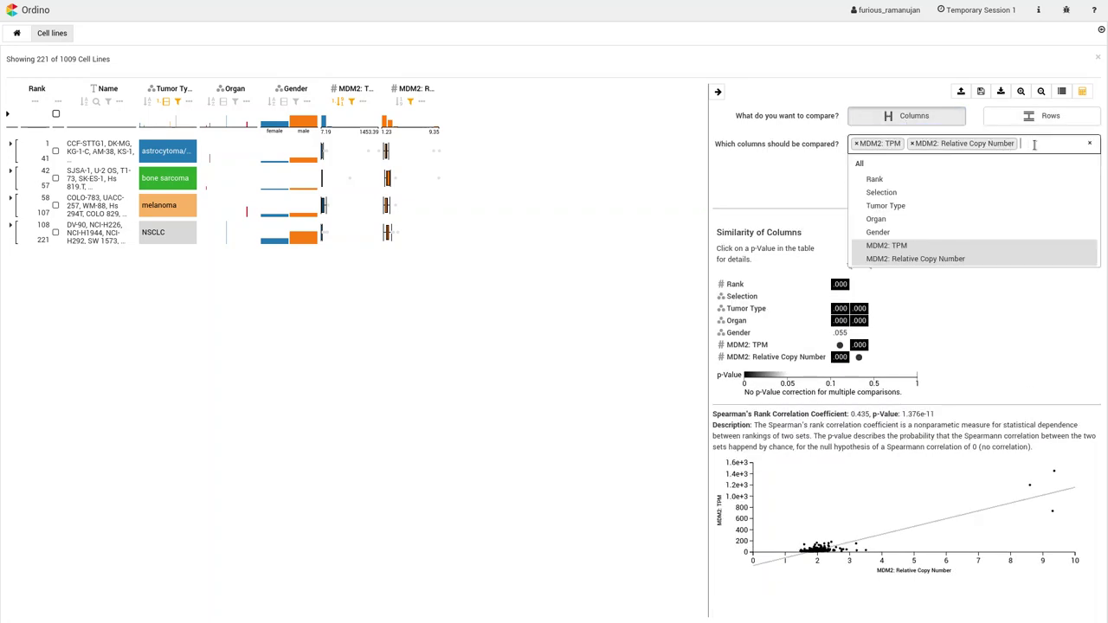
click(921, 209)
click(803, 184)
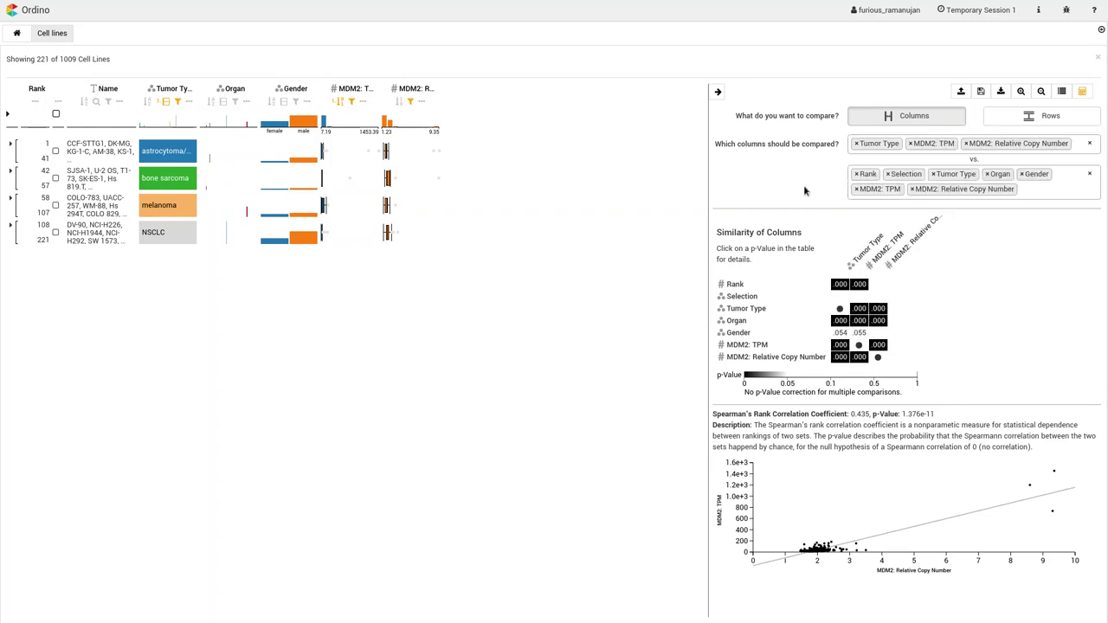
click(839, 334)
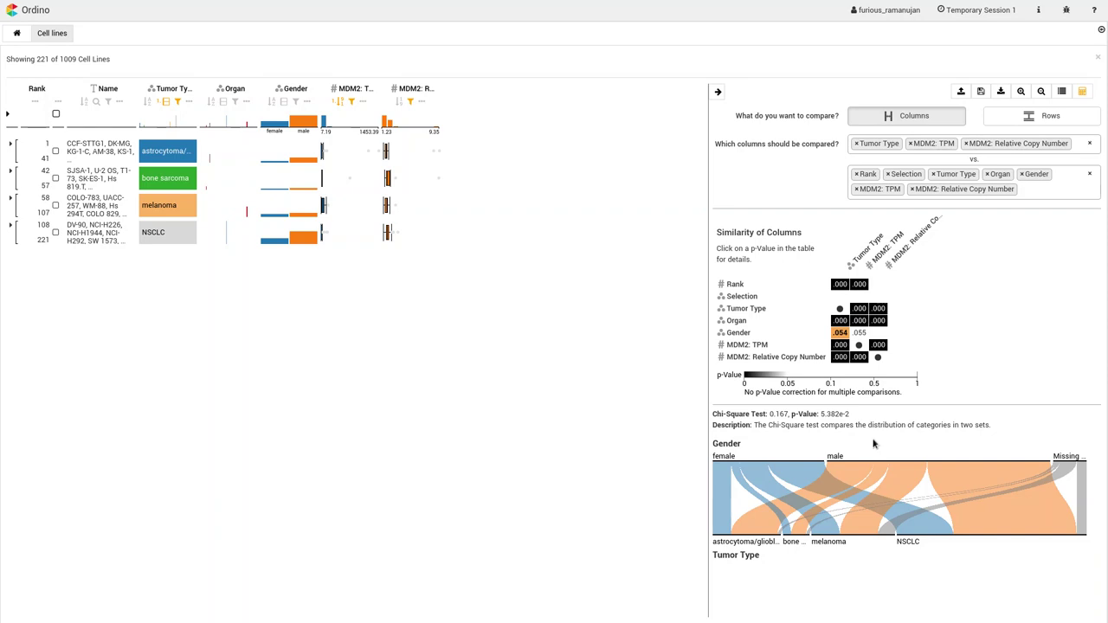
Show the Tumor Type versus MDM2: TPM enrichment plot (score -36.467) and inspect the NSCLC curve.
mouse_move(841, 346)
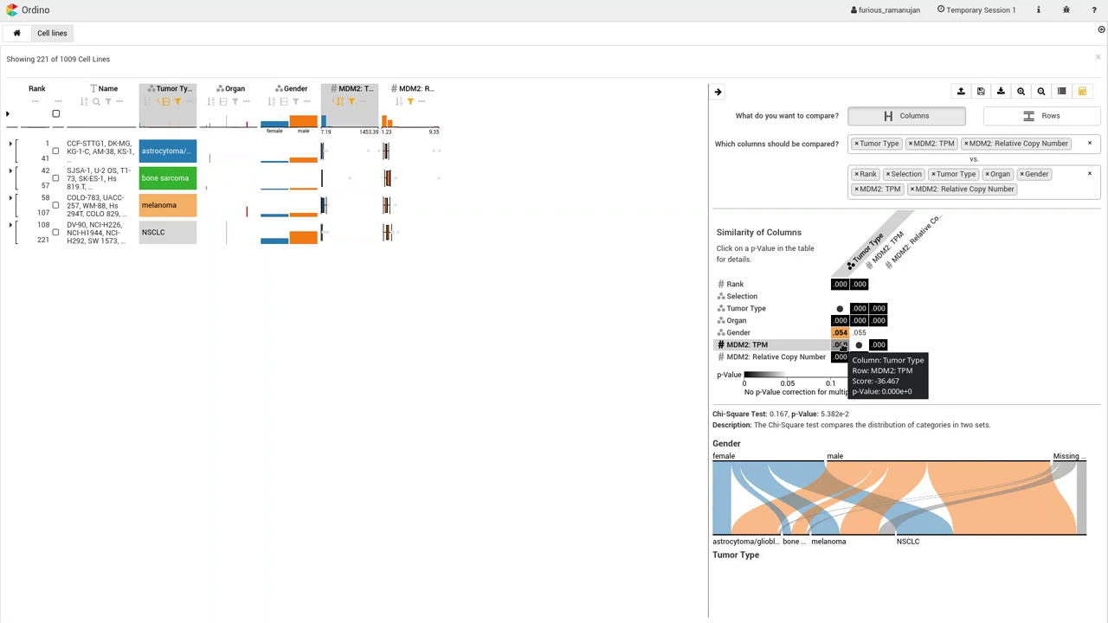
click(841, 345)
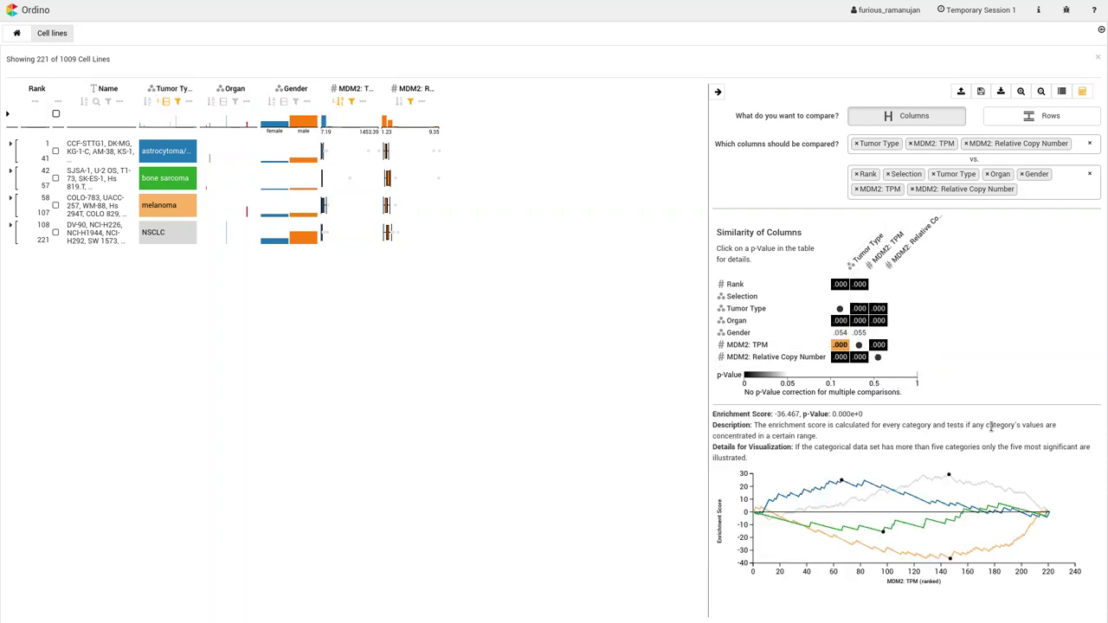
mouse_move(1006, 496)
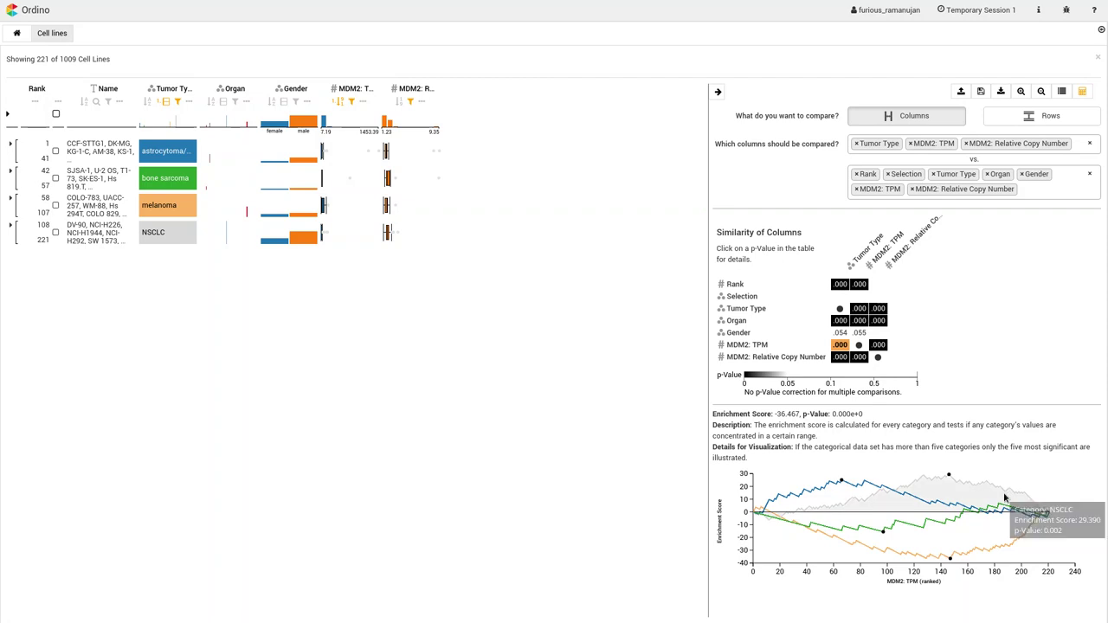